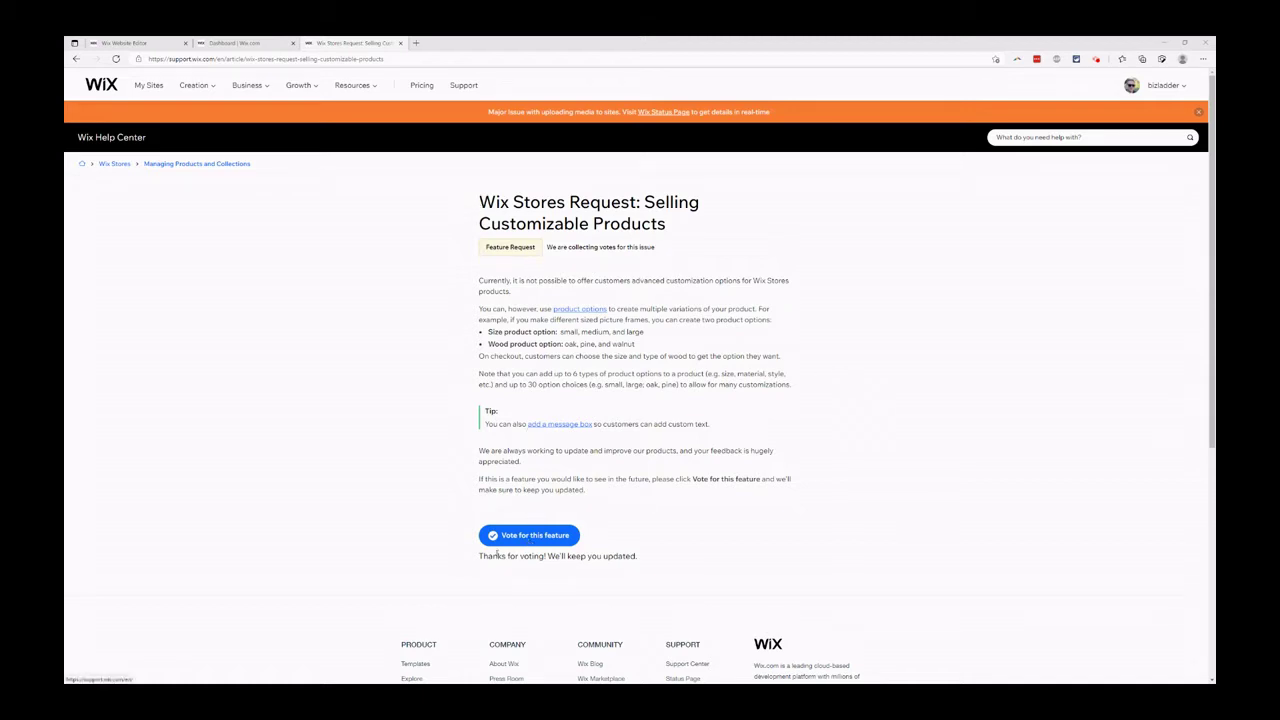
- Review the voting note and the message box tip in the Selling Customizable Products help article
drag(489, 557, 592, 556)
click(678, 557)
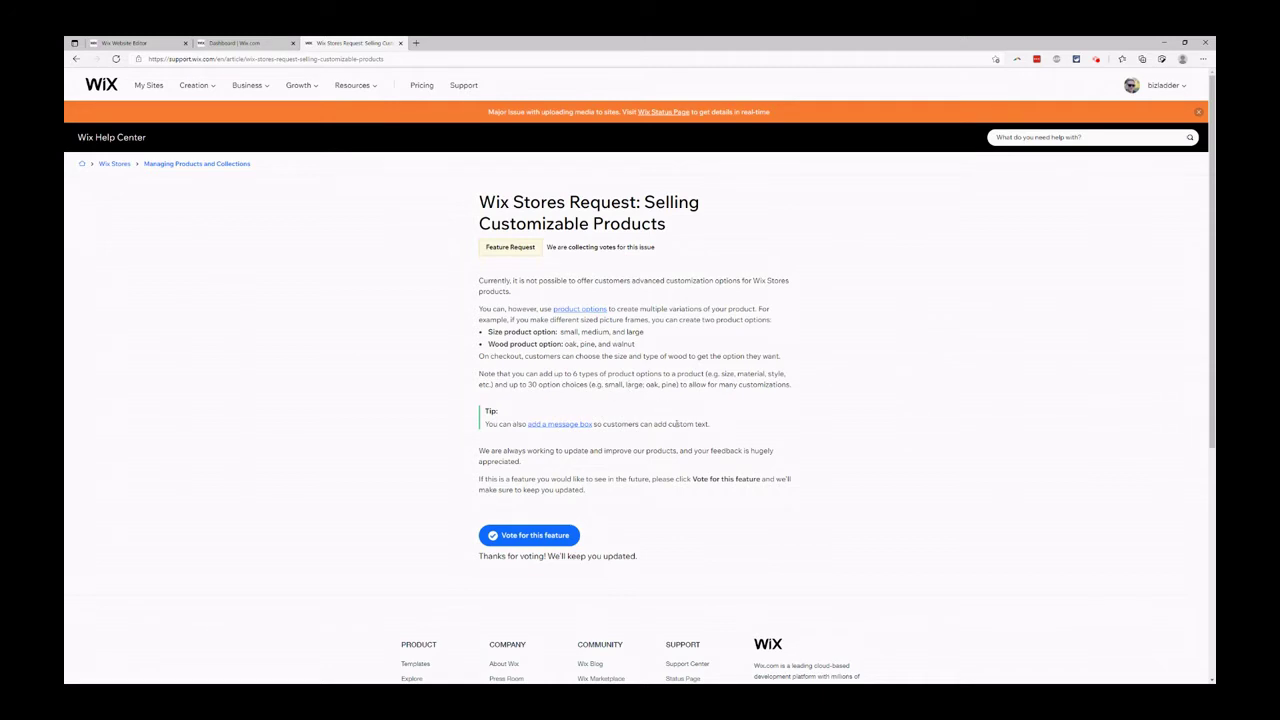
drag(708, 424, 450, 425)
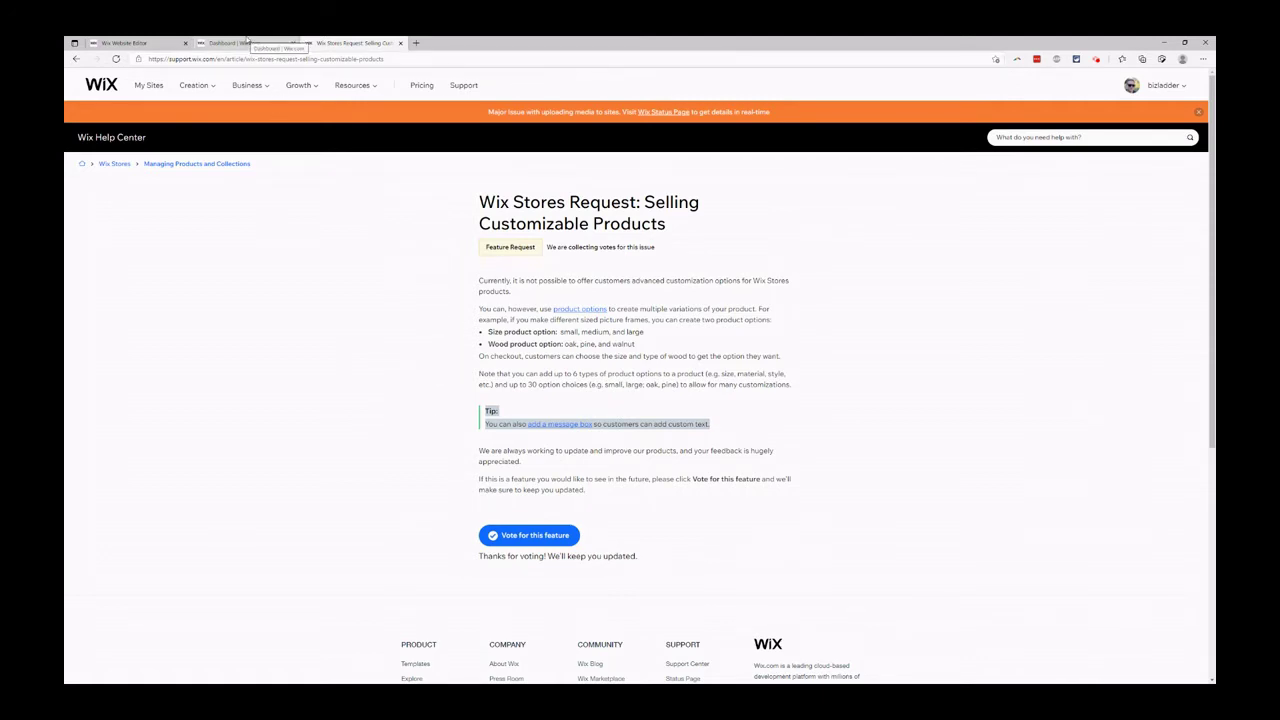
- Open the Personalized 20 oz Skinny Tumblers product from the store's product list in the Wix dashboard
click(246, 40)
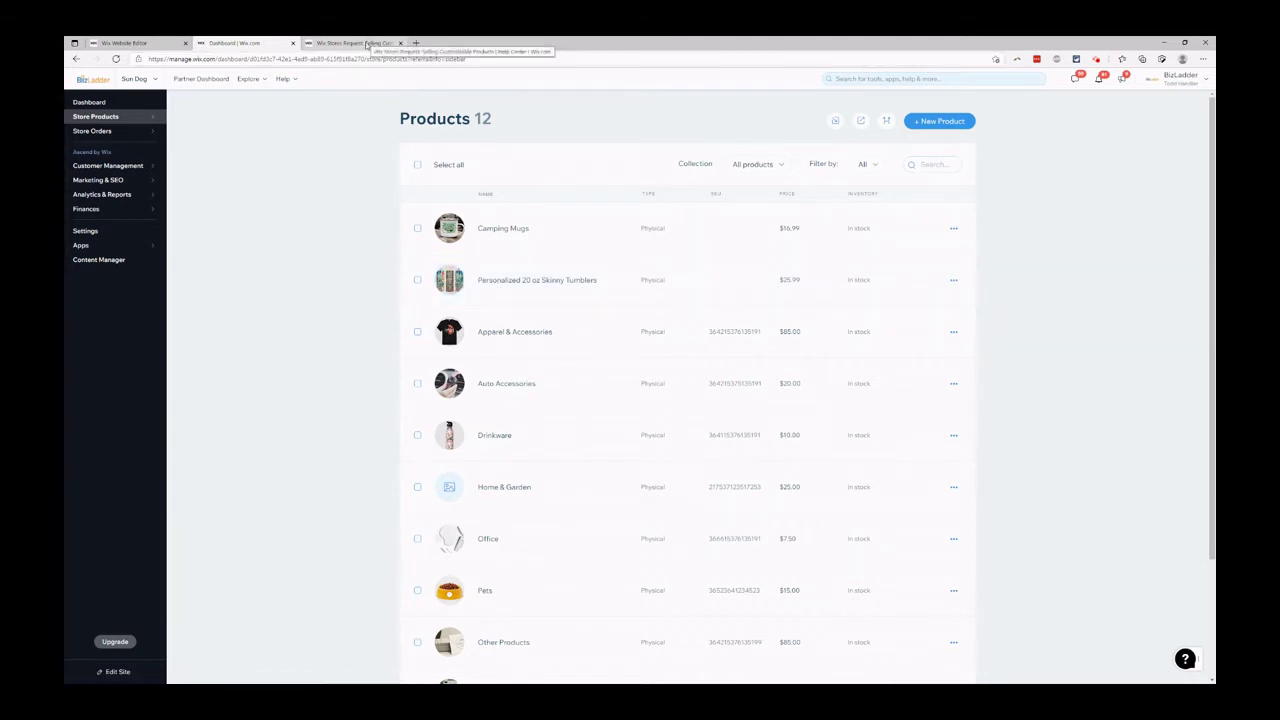
click(492, 279)
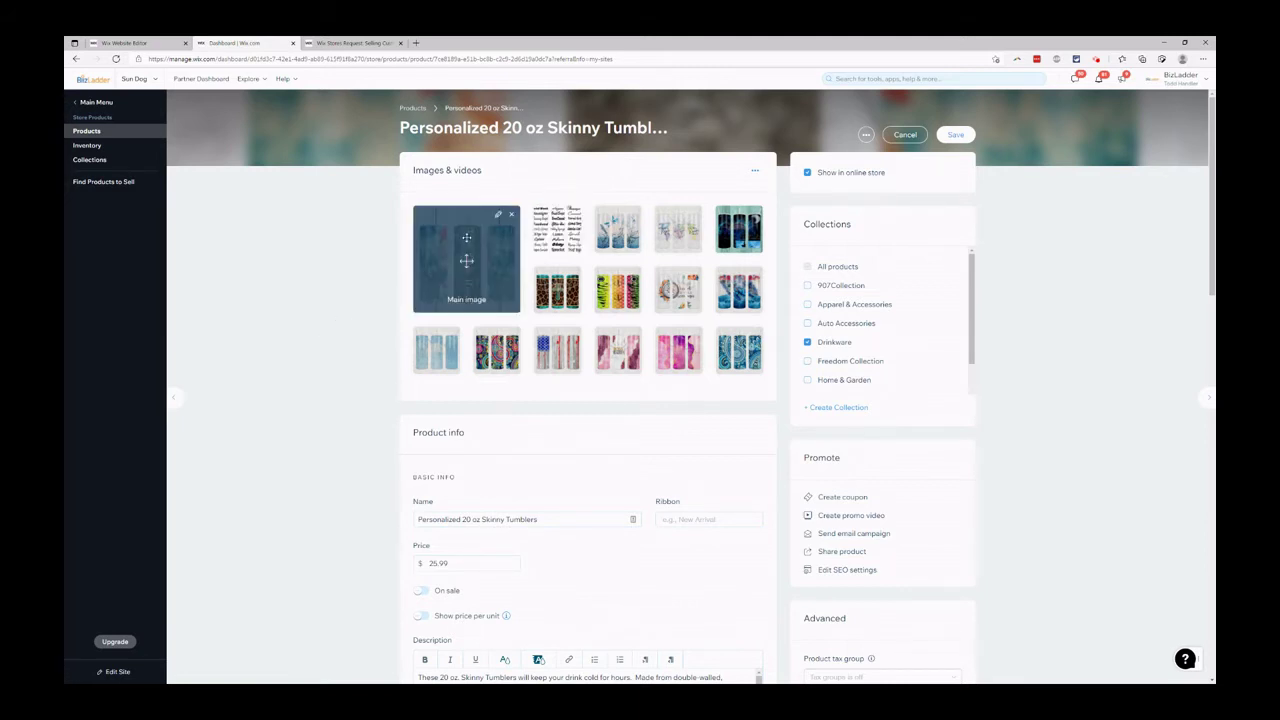
click(440, 519)
double_click(440, 519)
- Capitalize the first word of the description's "for an additional cost" sentence so it reads "For"
scroll(361, 457, down, 2)
scroll(361, 457, down, 1)
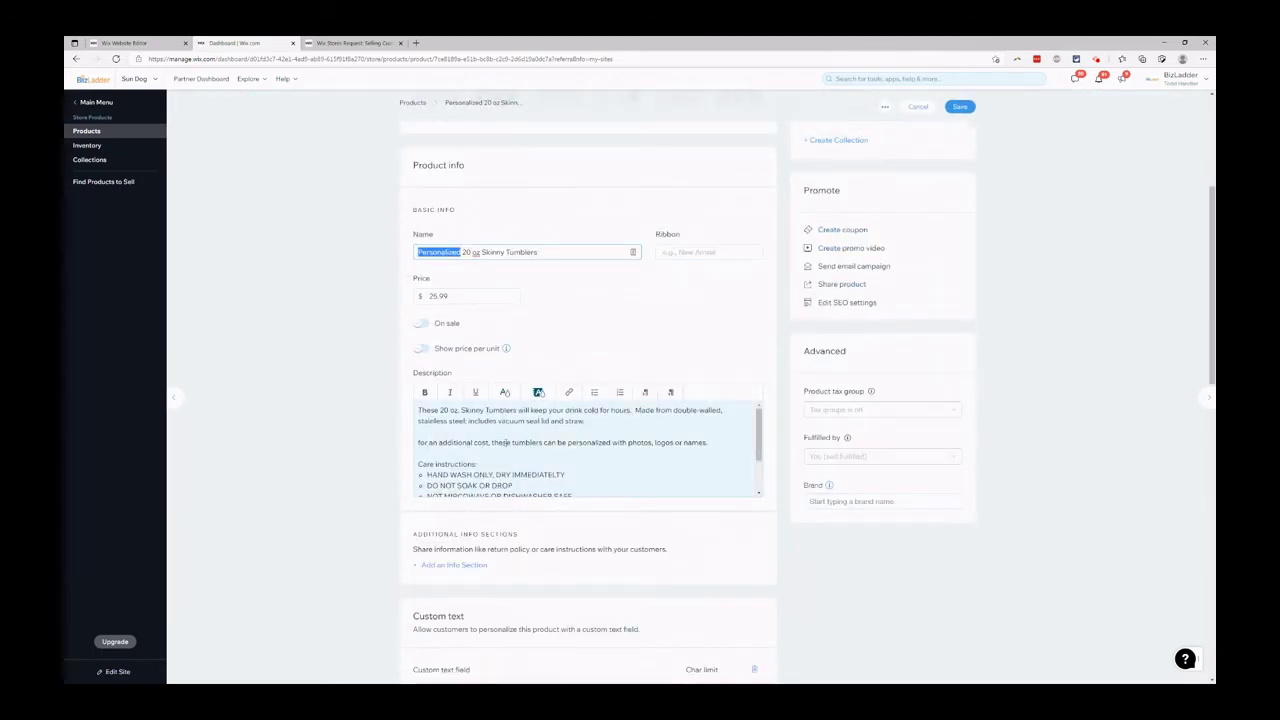
drag(506, 443, 712, 445)
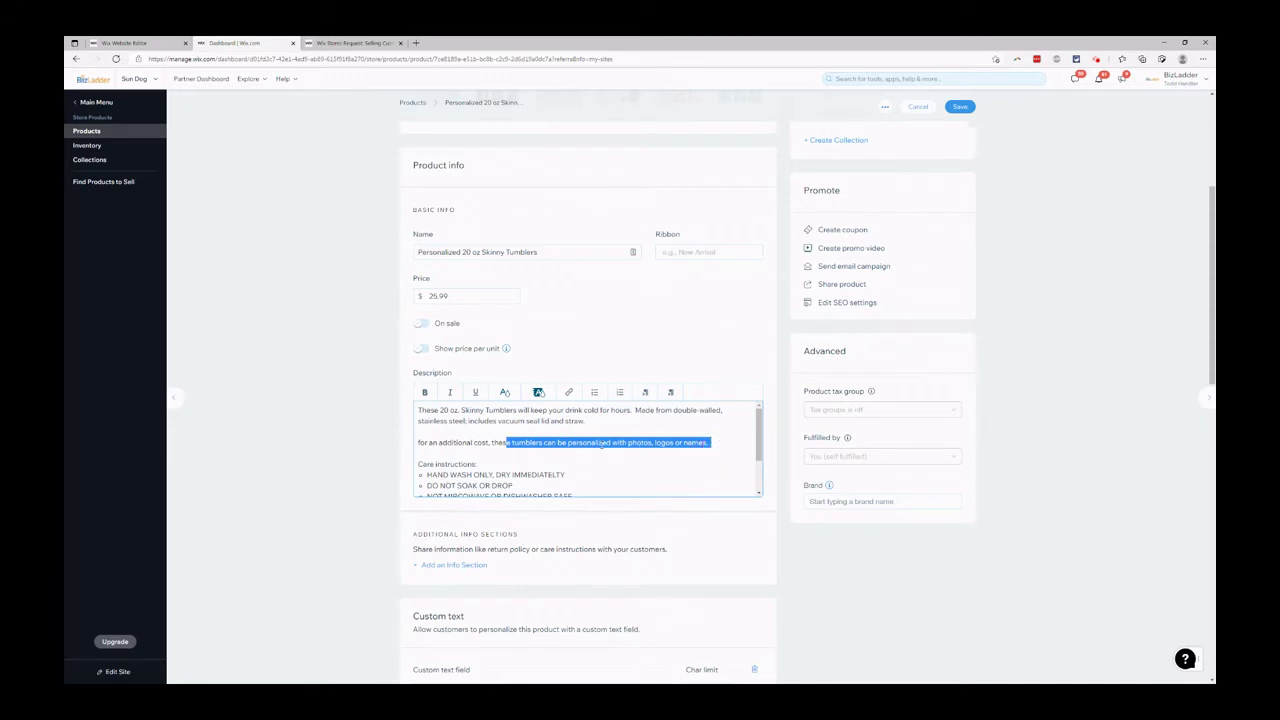
click(424, 442)
key(BackSpace)
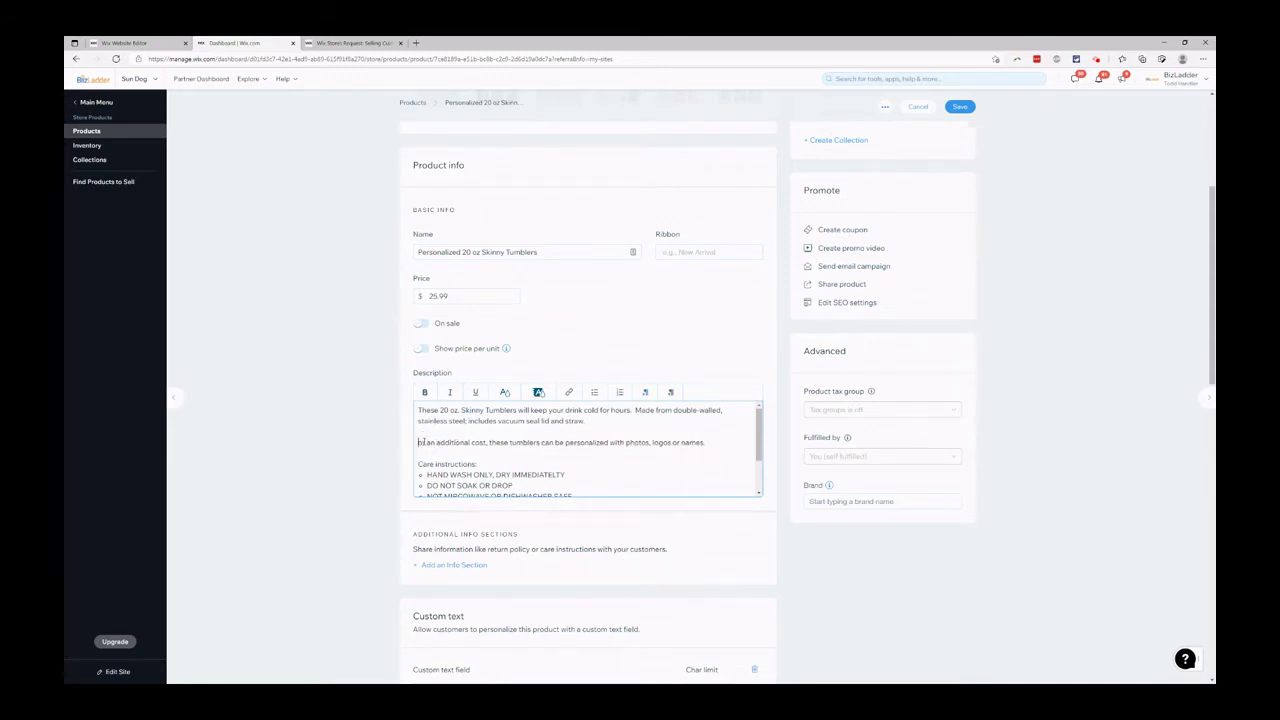
text(F)
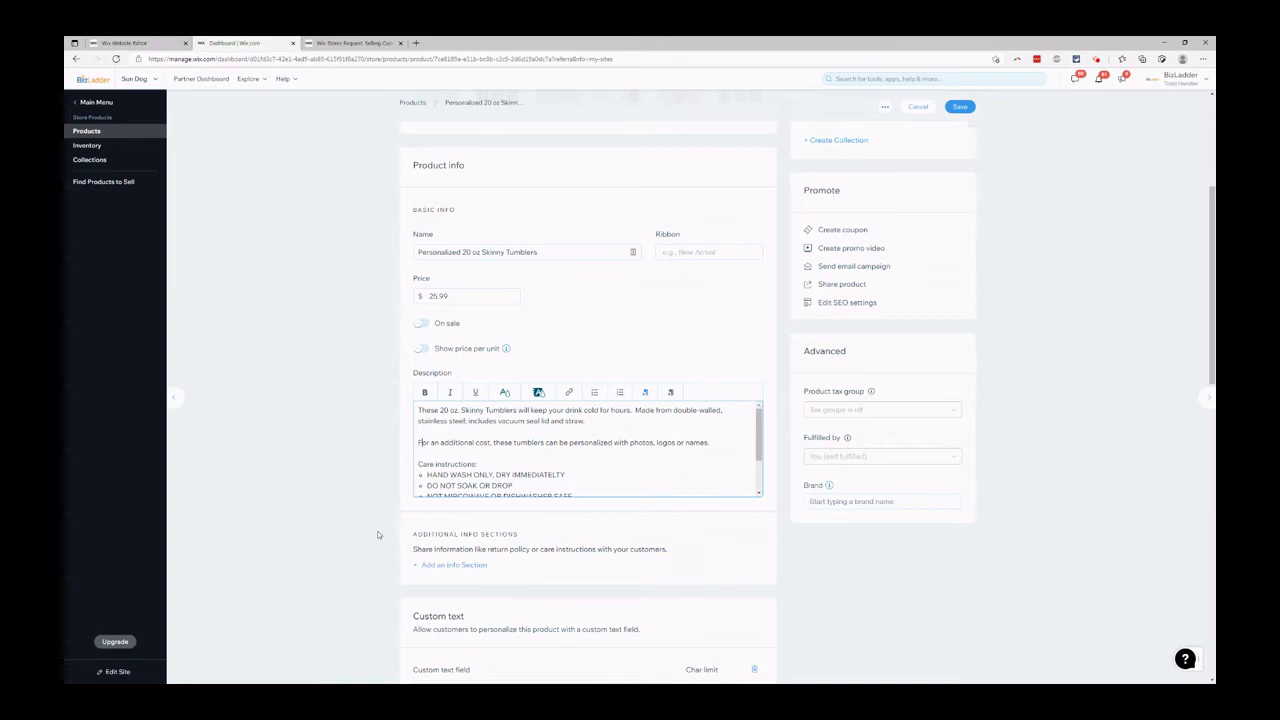
- Examine the custom text field's fee wording and the choices of the Font For Personalization option without changing them
scroll(378, 500, down, 3)
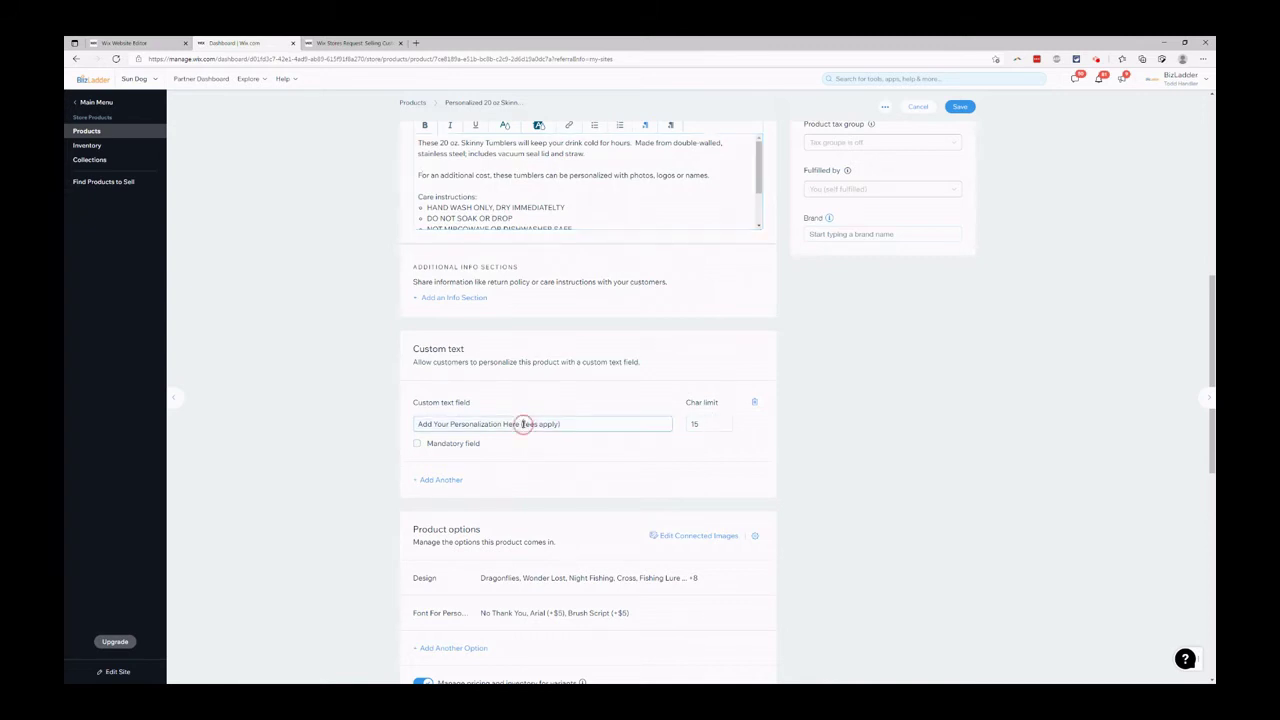
drag(521, 424, 558, 424)
scroll(363, 376, down, 2)
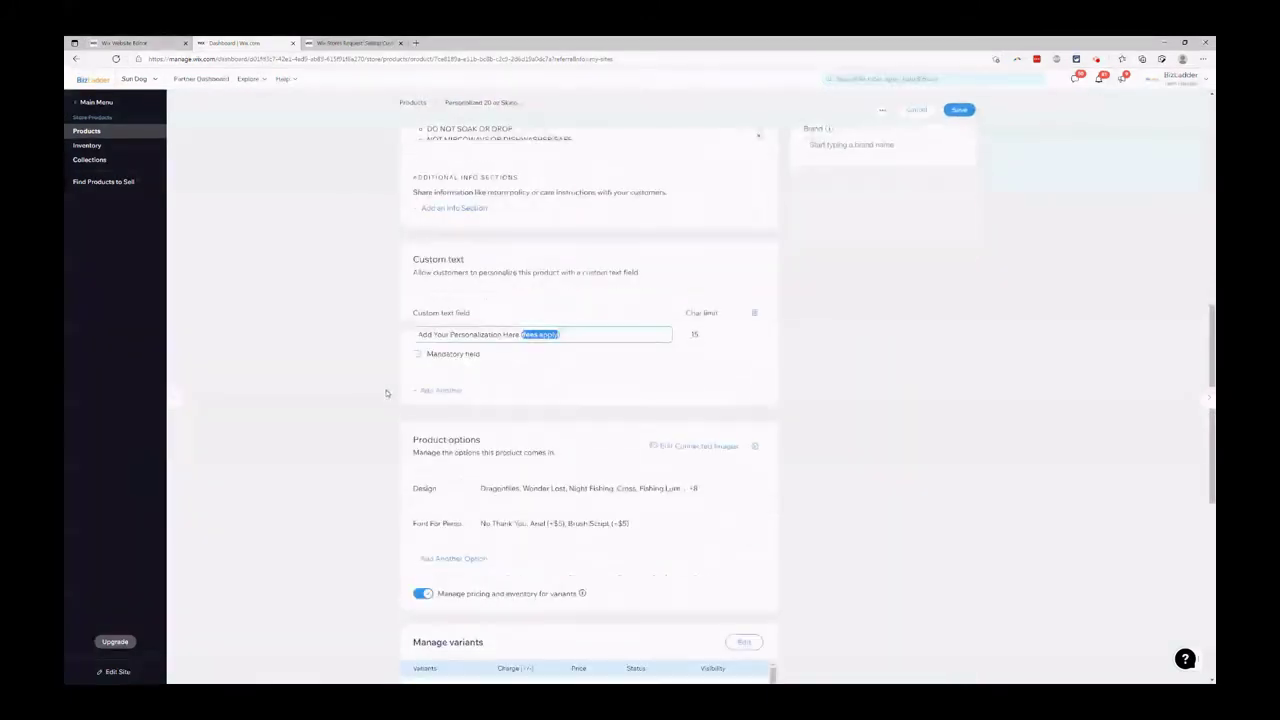
scroll(386, 391, down, 2)
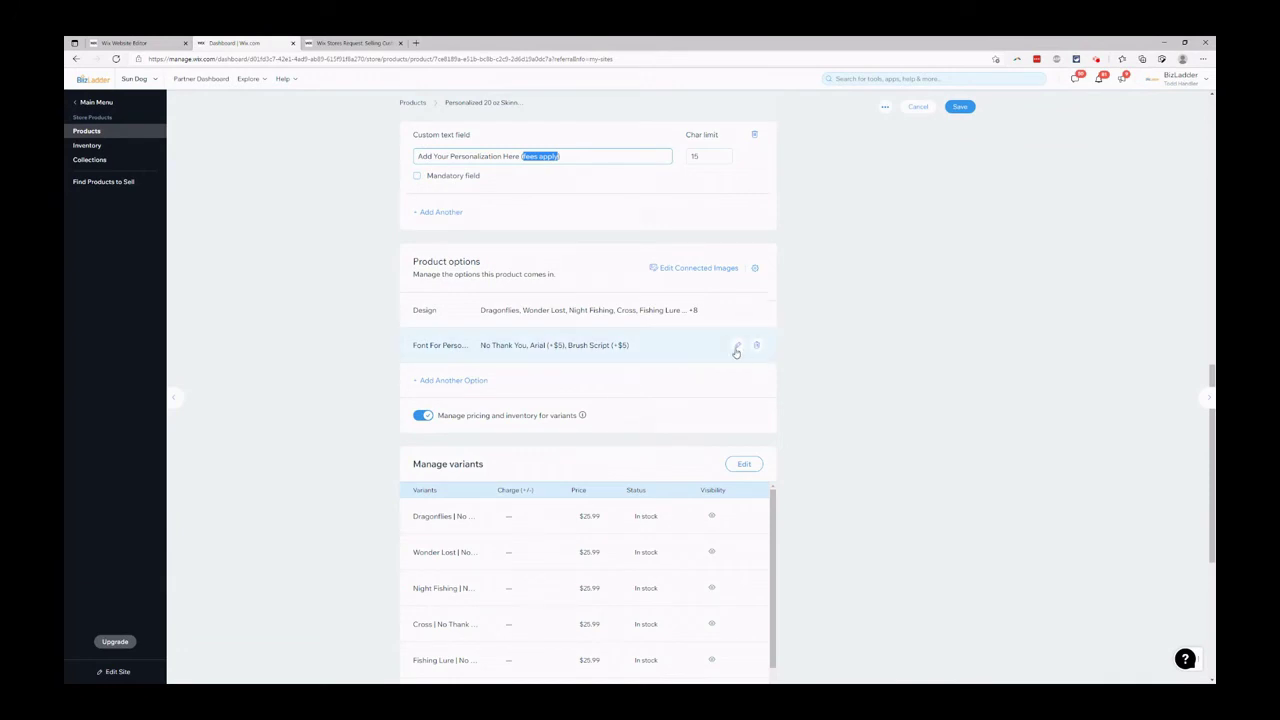
click(737, 345)
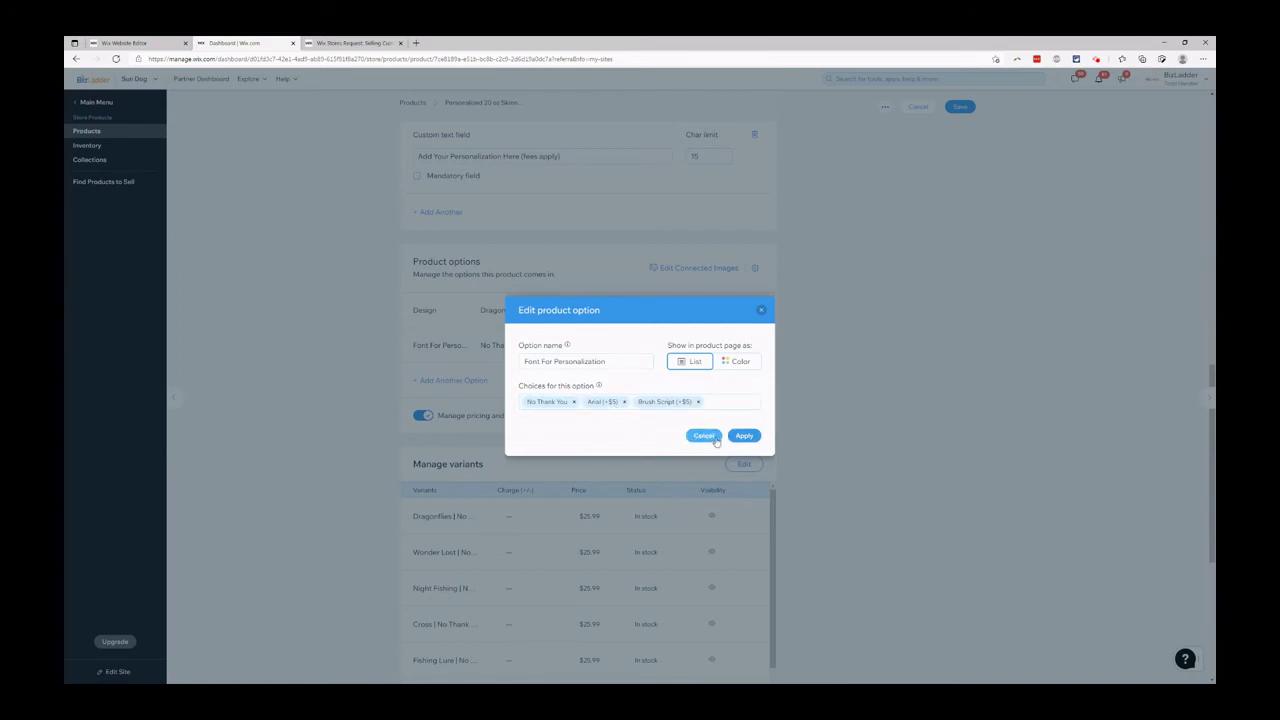
click(715, 440)
- Examine the extra charges and prices of the No Thank You, Arial and Brush Script variants, leaving them unmodified
scroll(808, 404, down, 3)
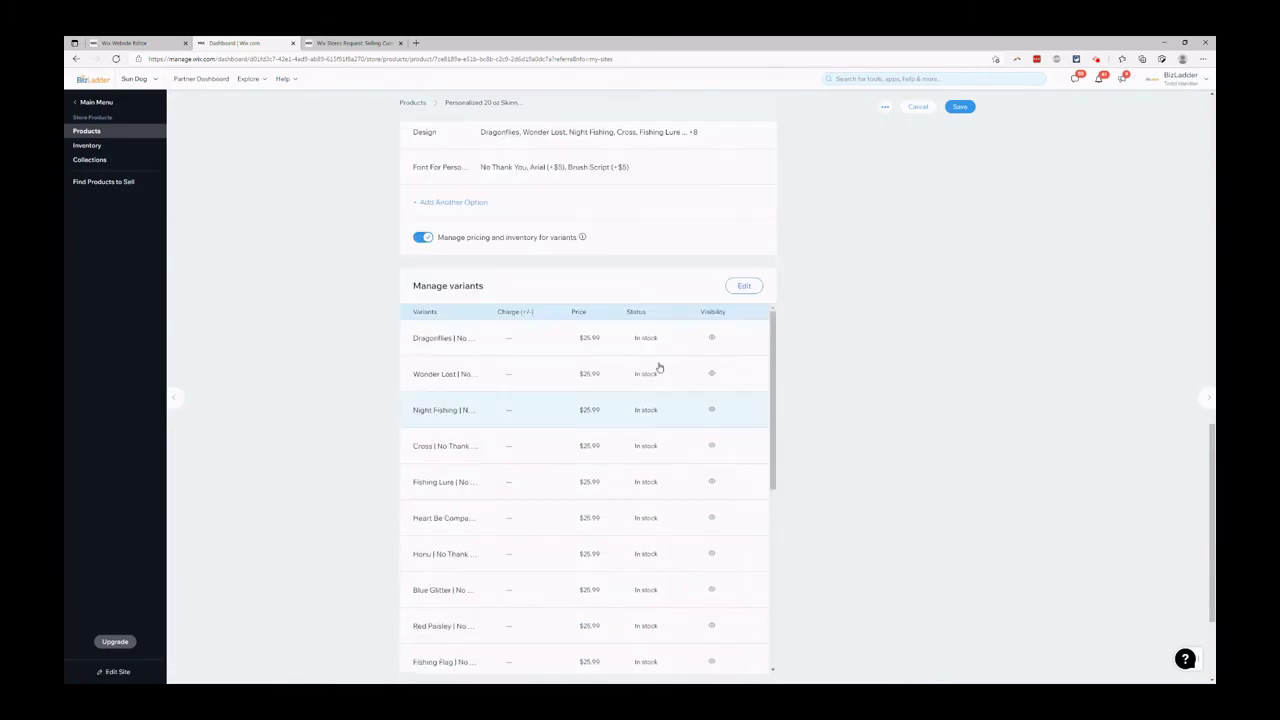
click(737, 288)
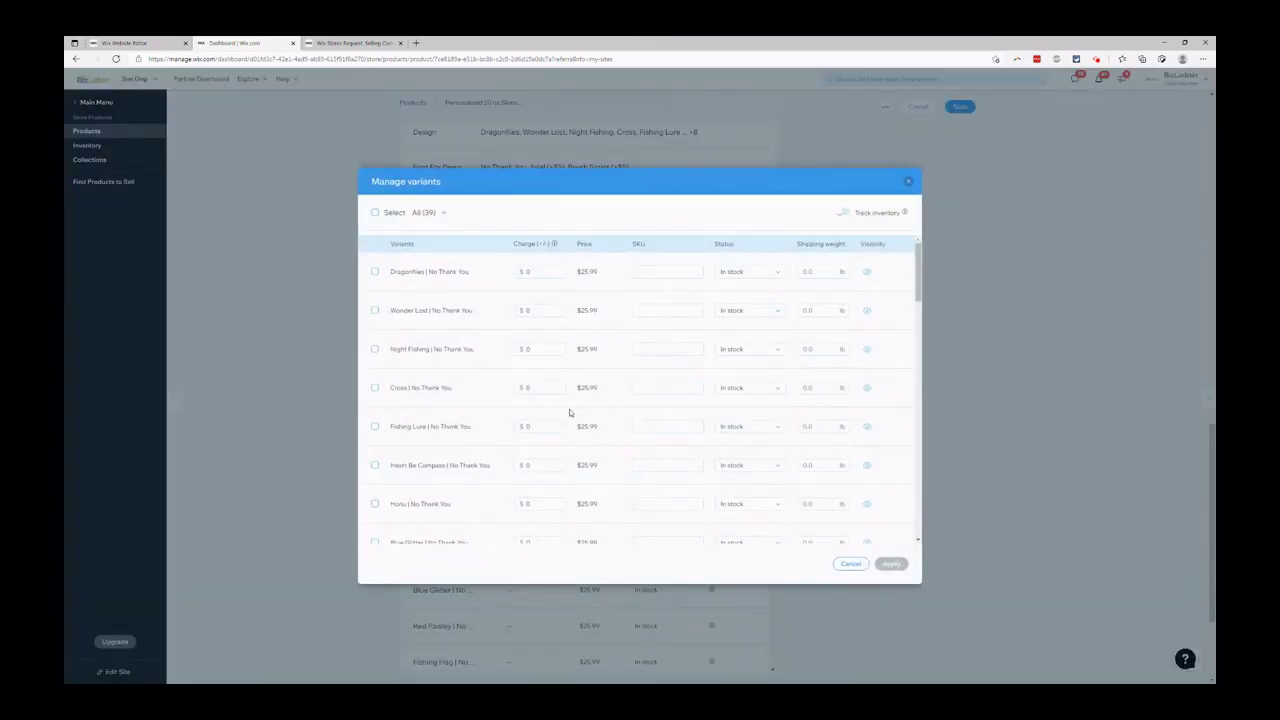
scroll(570, 412, down, 5)
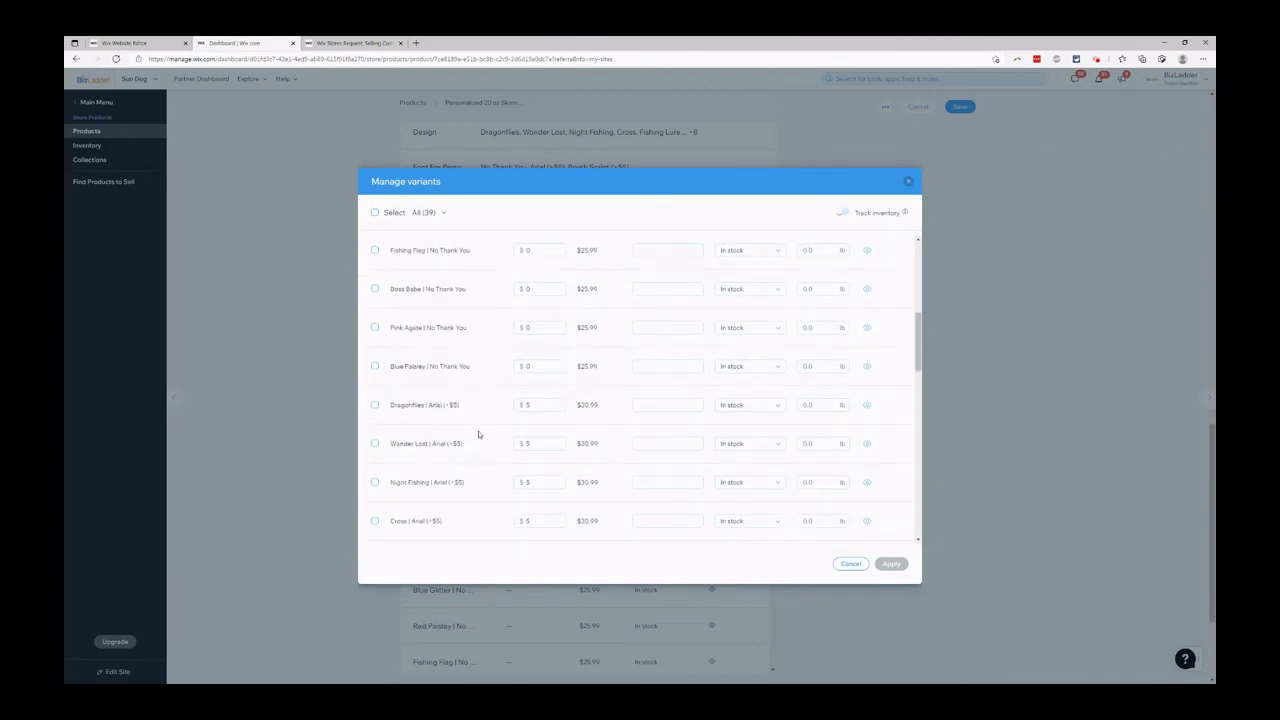
click(540, 366)
double_click(436, 405)
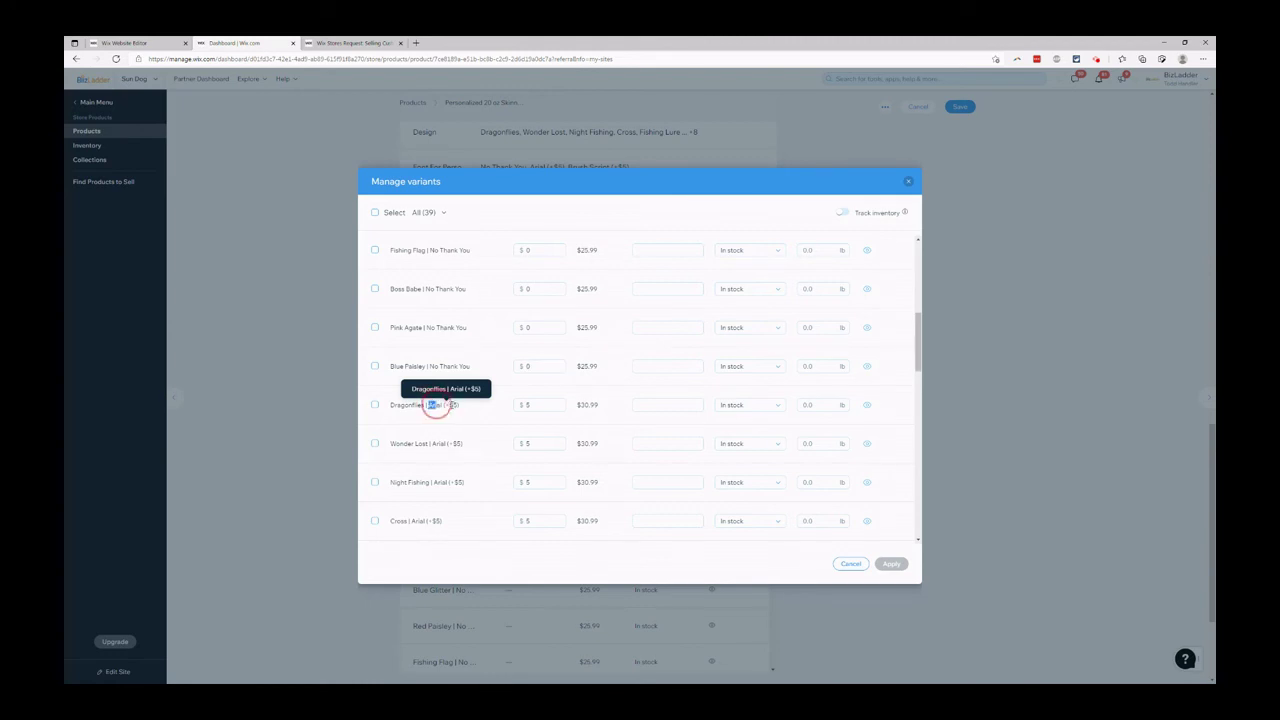
click(530, 405)
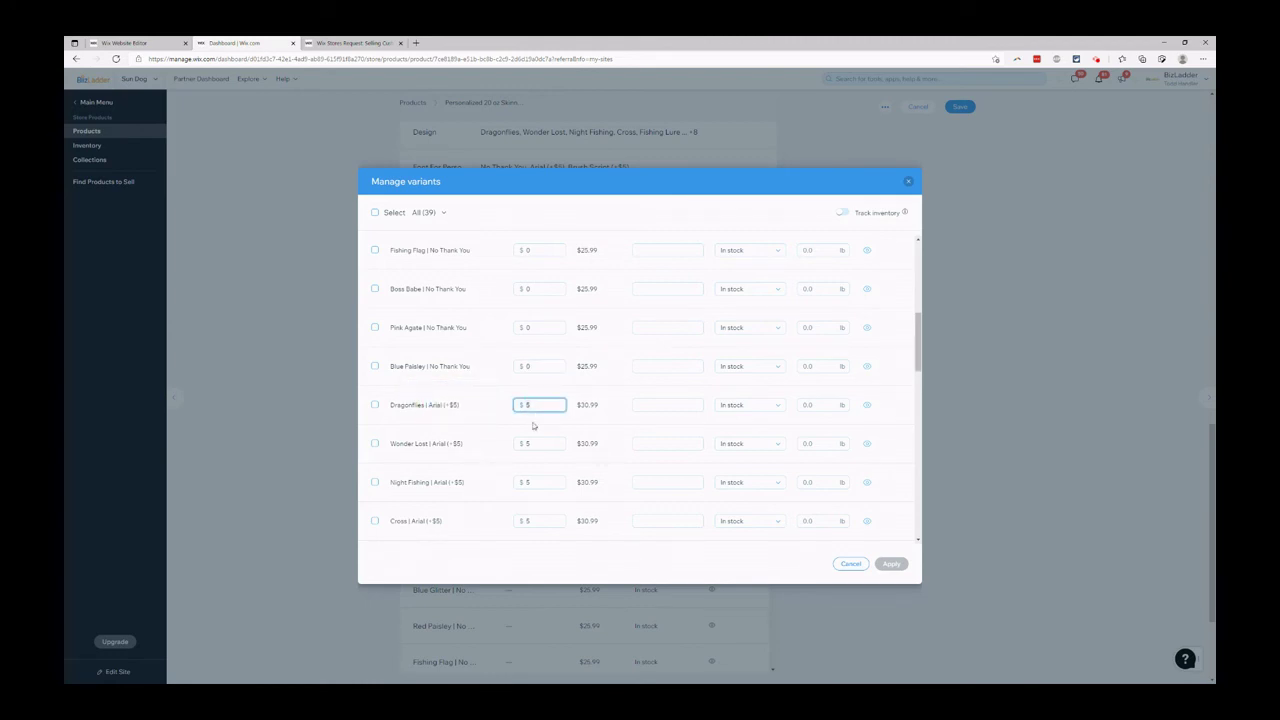
scroll(533, 426, down, 5)
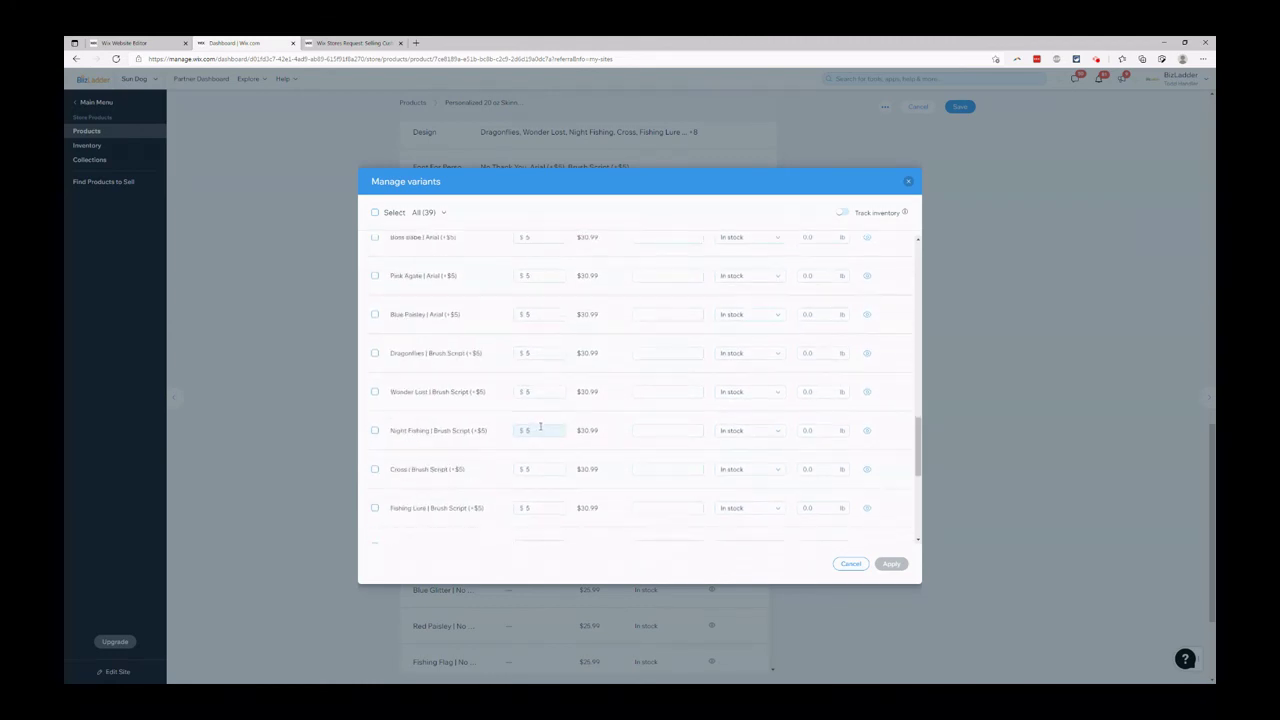
scroll(540, 426, up, 10)
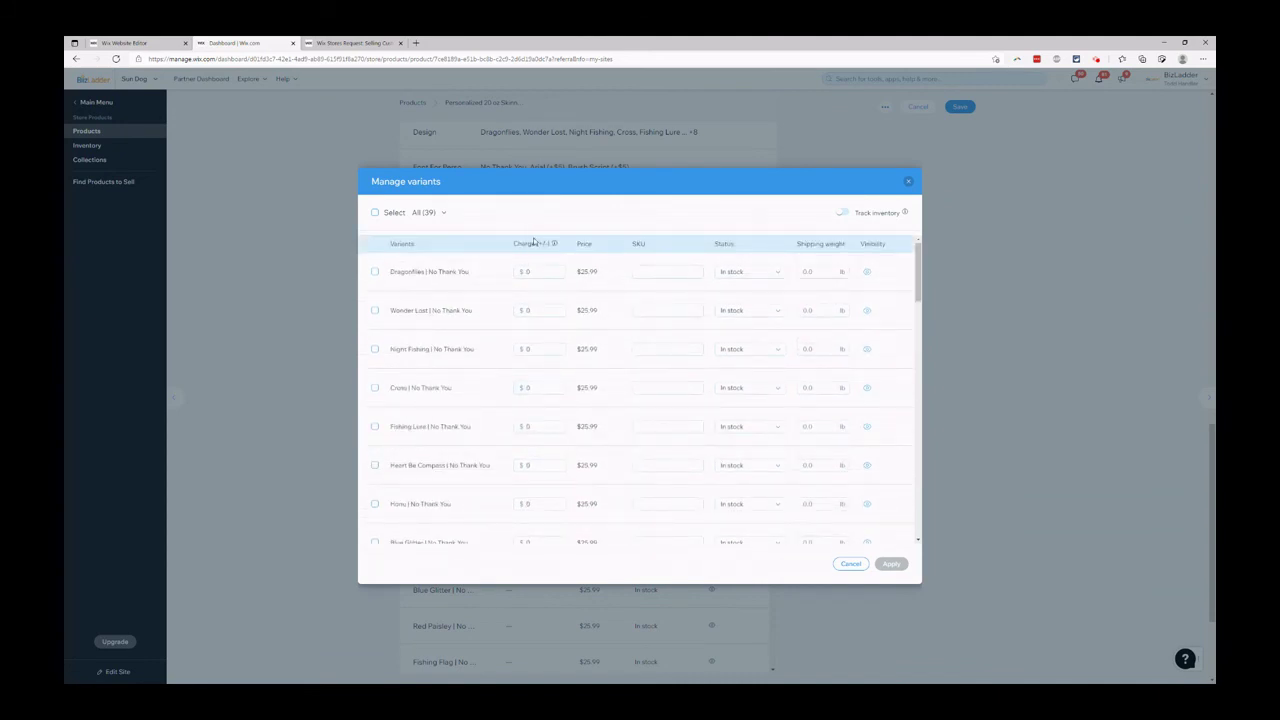
scroll(563, 340, down, 10)
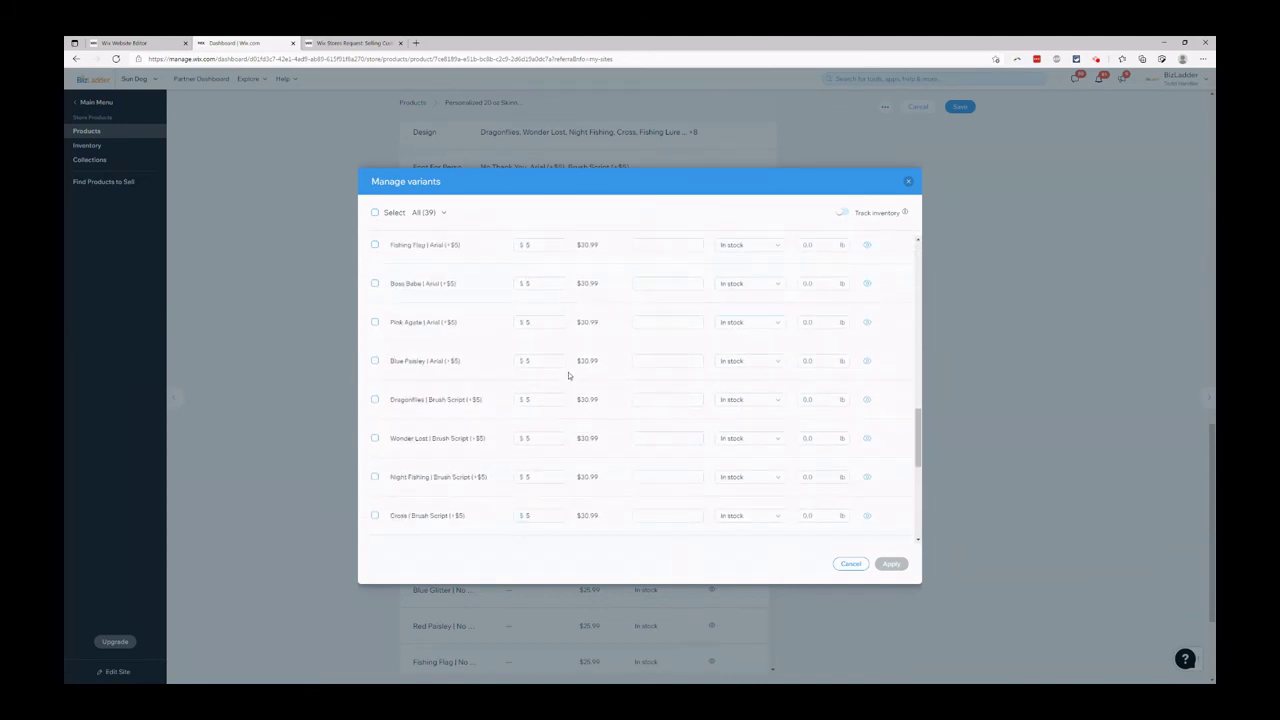
scroll(560, 420, down, 5)
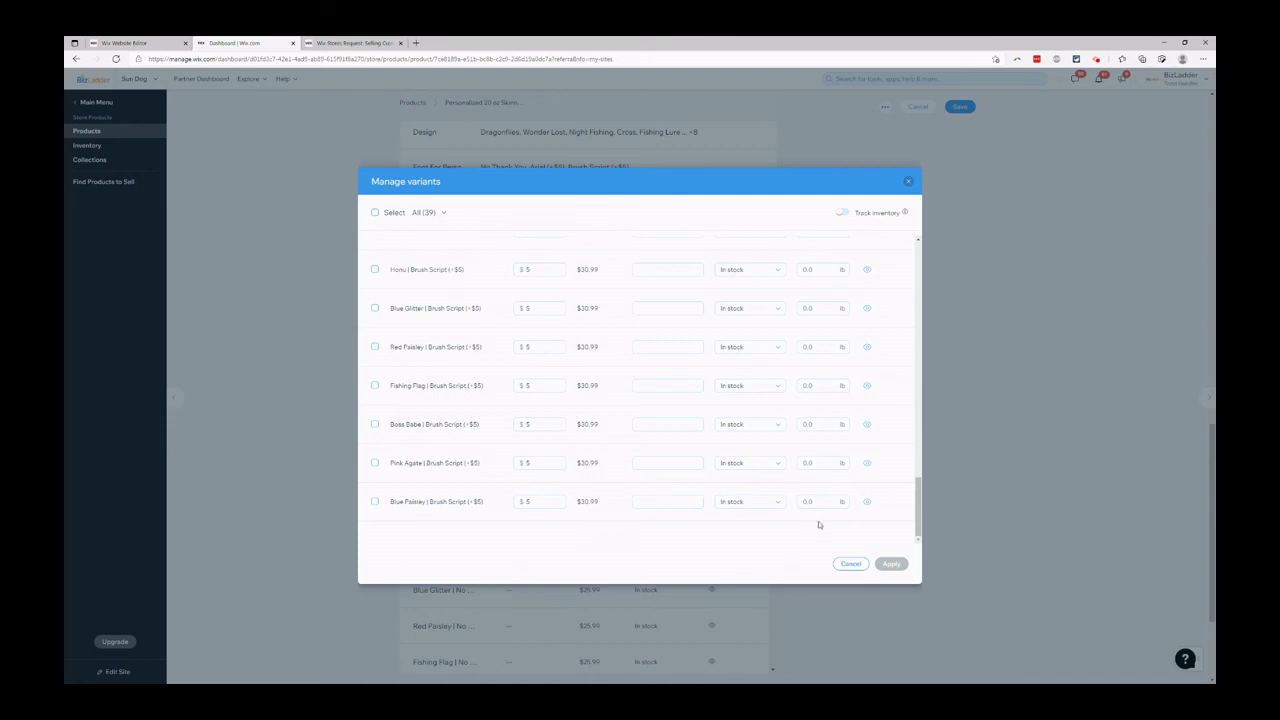
click(856, 565)
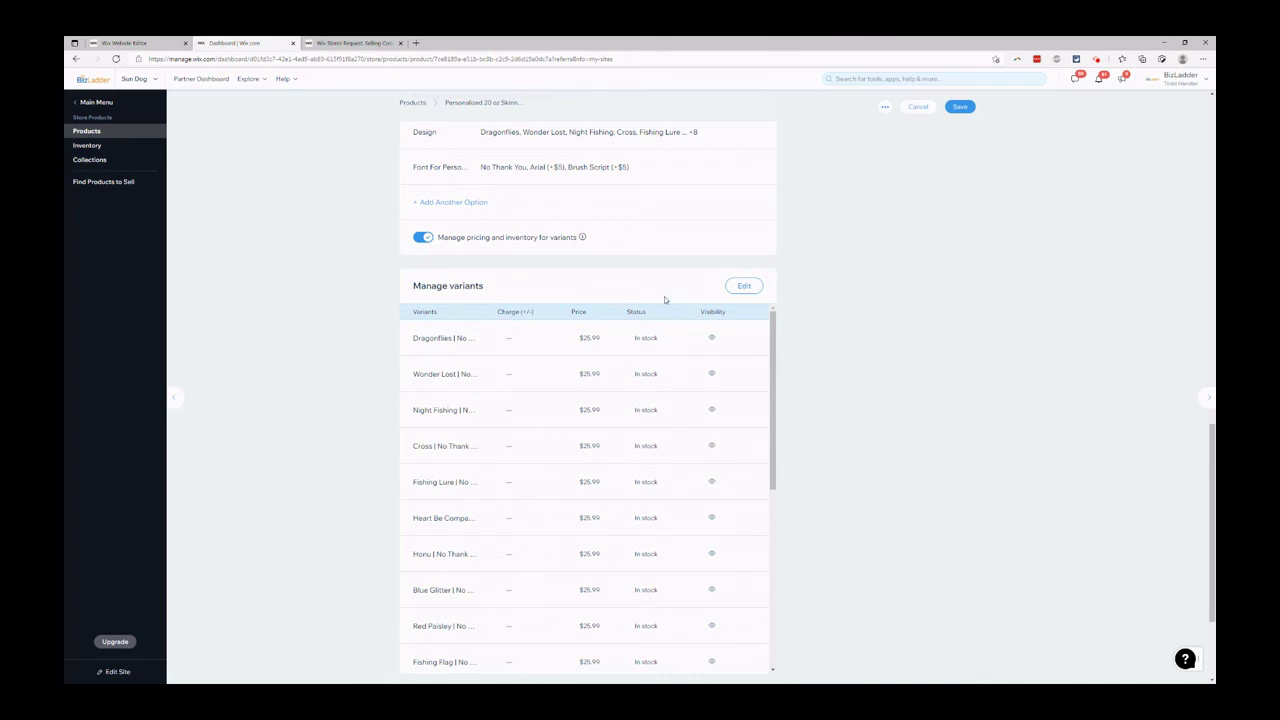
- Return to the product list, saving the changes made to the tumbler product
click(885, 106)
scroll(827, 187, up, 10)
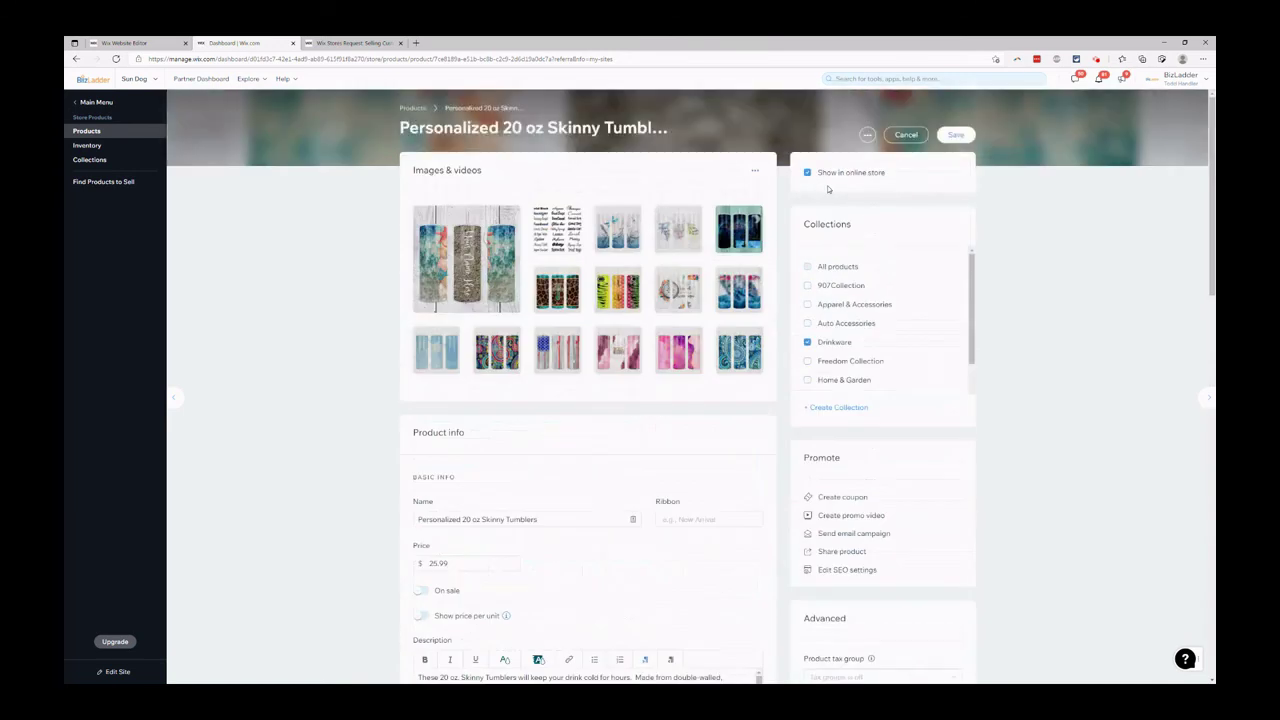
click(430, 108)
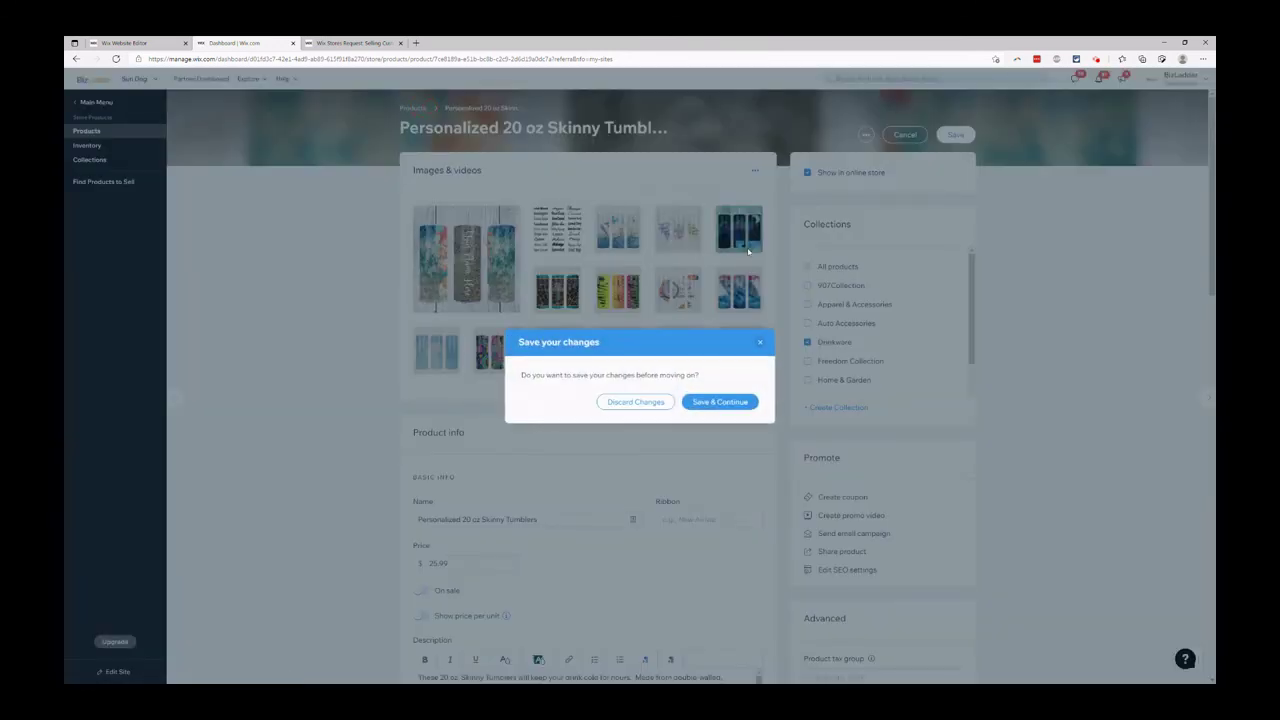
click(718, 402)
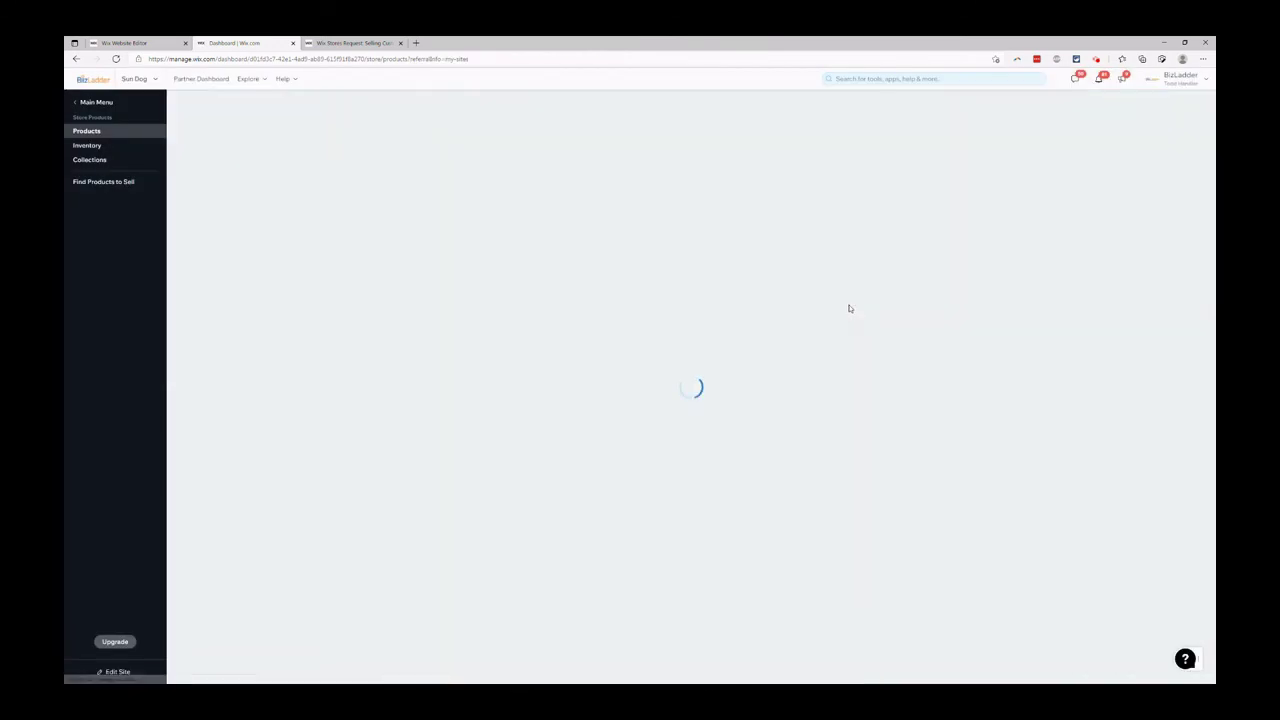